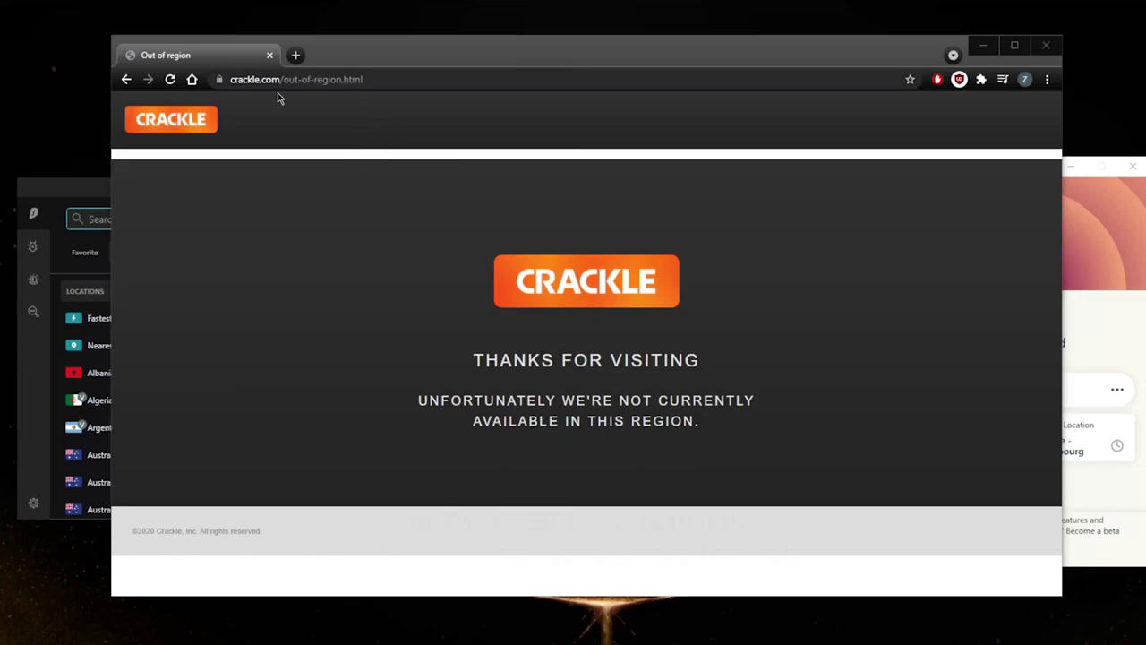
{"action": "left_click_drag", "start_coordinate": [279, 80], "coordinate": [374, 84]}
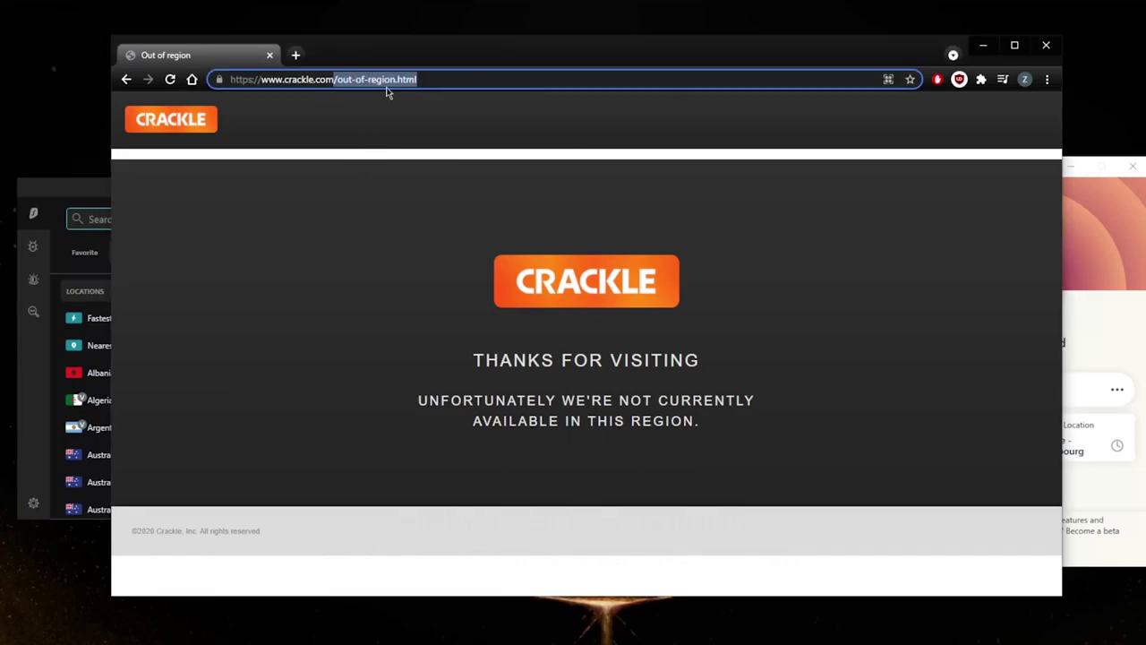
{"action": "left_click", "coordinate": [449, 82]}
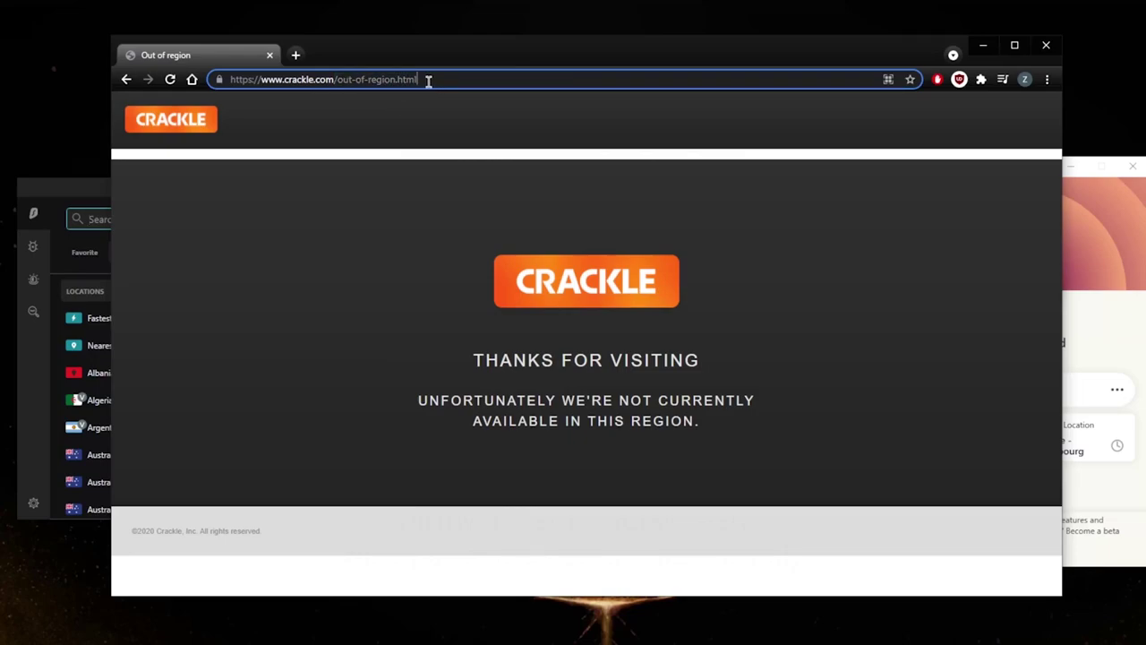
{"action": "left_click_drag", "start_coordinate": [429, 79], "coordinate": [339, 95]}
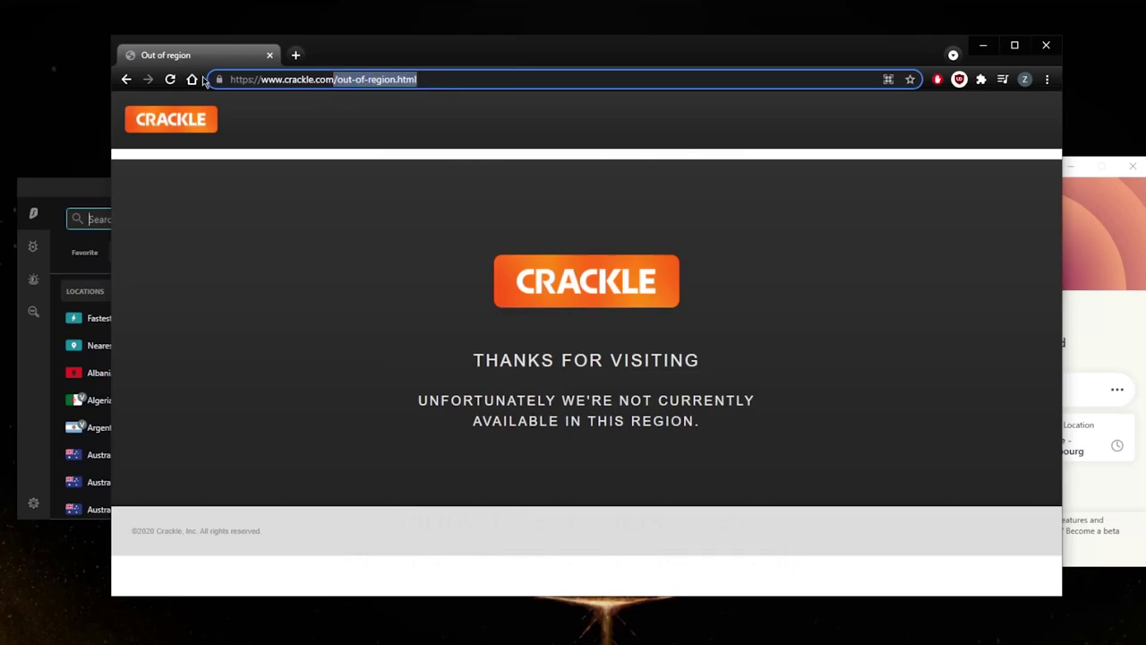
{"action": "left_click", "coordinate": [170, 79]}
{"action": "left_click_drag", "start_coordinate": [385, 79], "coordinate": [280, 88]}
{"action": "key", "text": "BackSpace"}
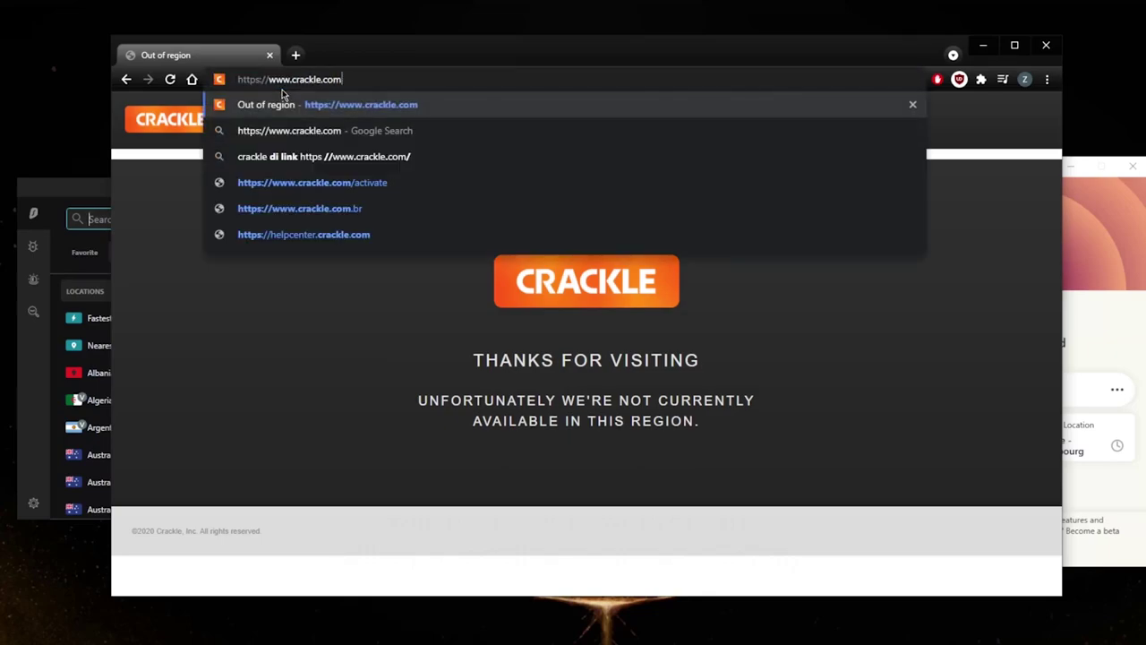
{"action": "key", "text": "Return"}
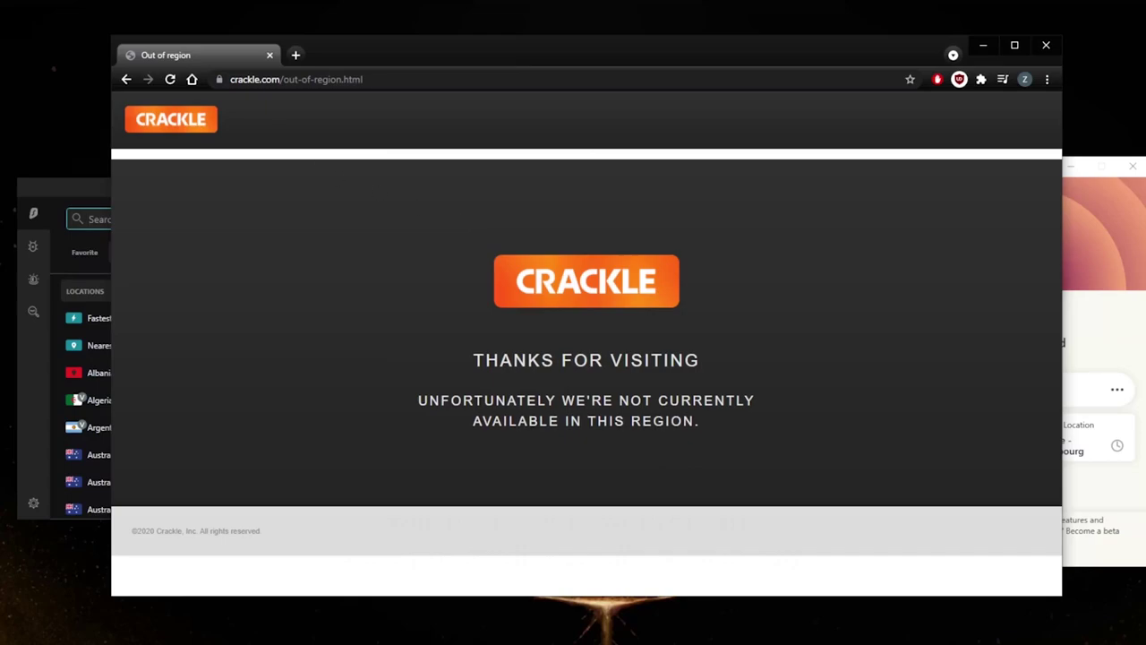
Bring the Surfshark, NordVPN and ExpressVPN windows in front of the browser.
{"action": "key", "text": "alt+Tab"}
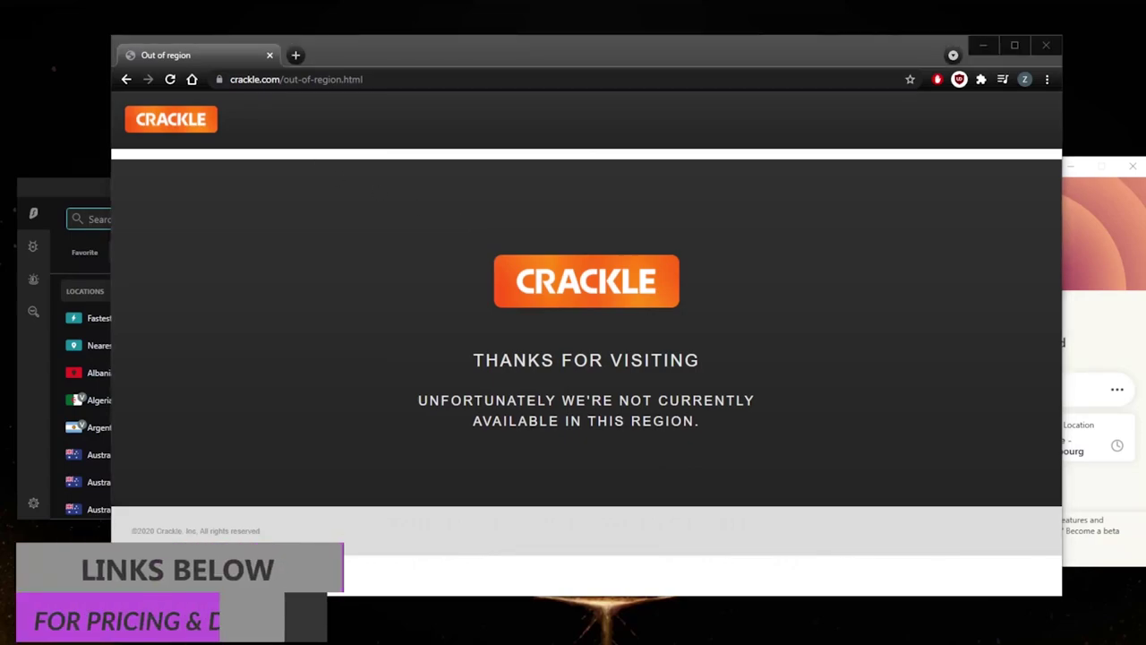
{"action": "key", "text": "alt+Tab"}
{"action": "key", "text": "alt+Tab"}
{"action": "key", "text": "alt+Tab"}
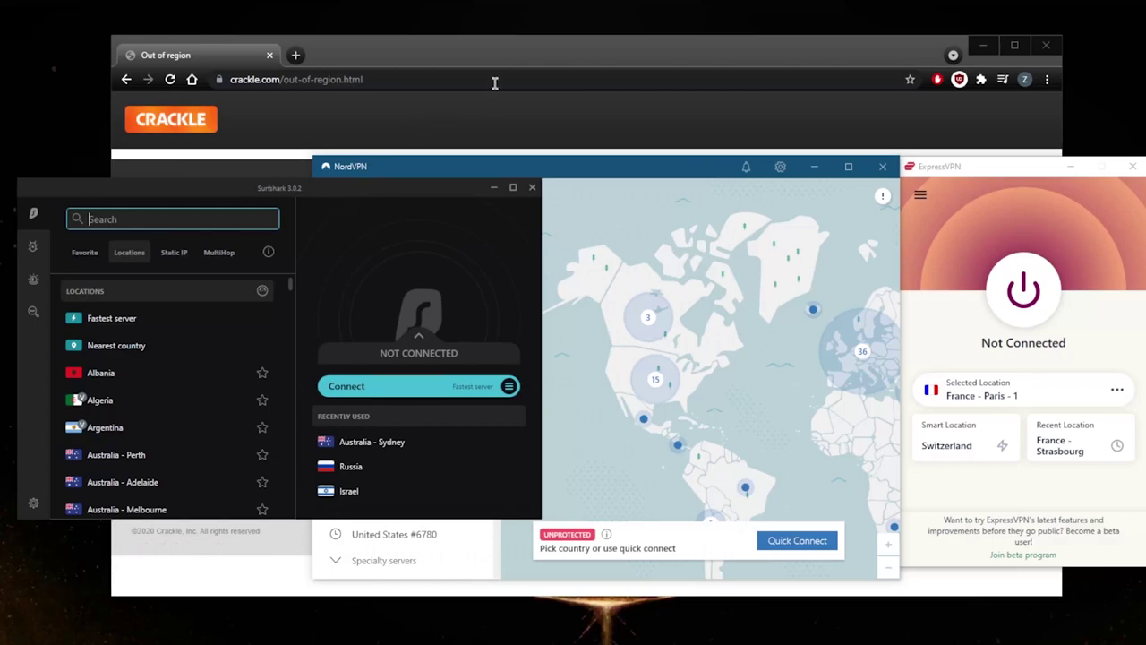
Move and narrow the browser window so it sits beside the ExpressVPN window without overlapping it.
{"action": "left_click_drag", "start_coordinate": [512, 55], "coordinate": [411, 62]}
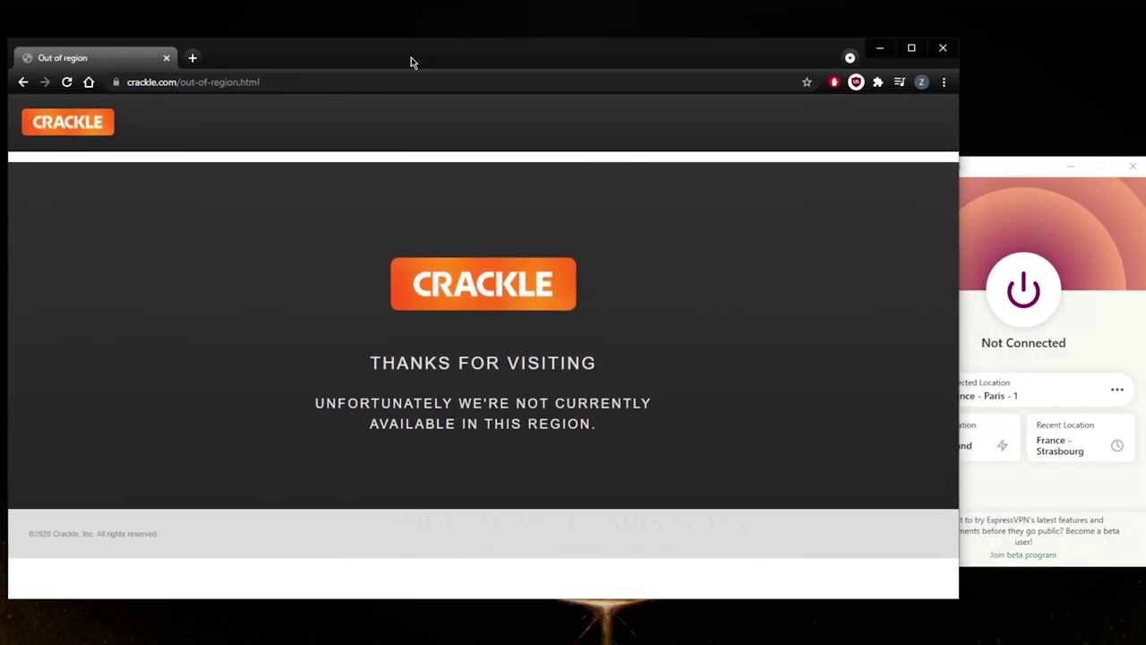
{"action": "left_click", "coordinate": [975, 202]}
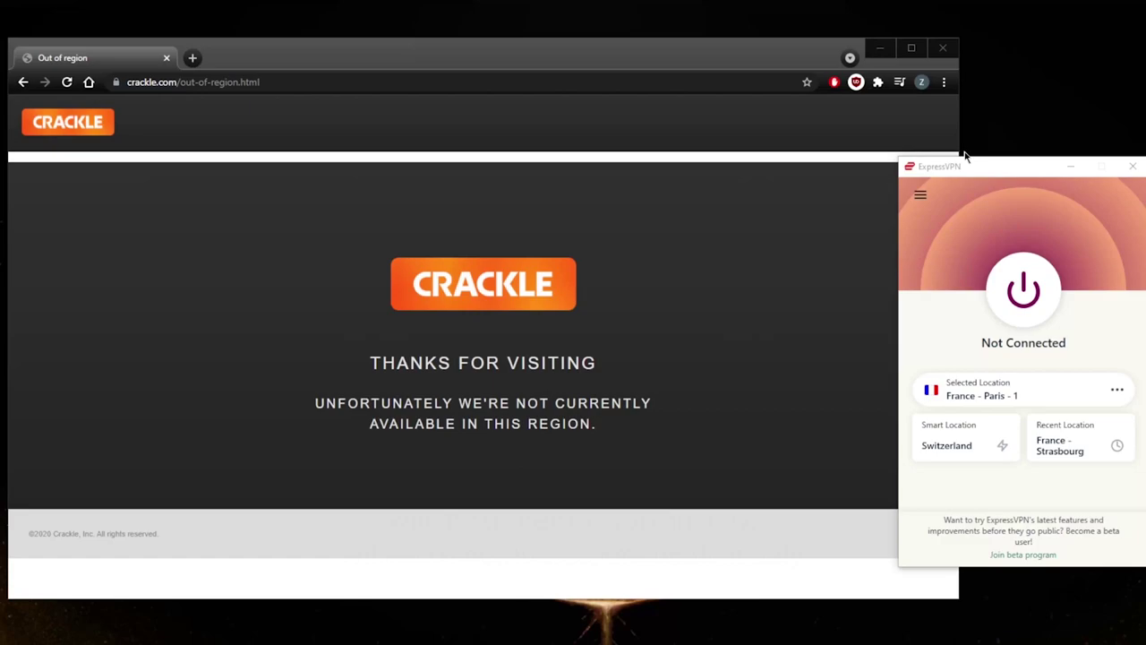
{"action": "left_click_drag", "start_coordinate": [959, 153], "coordinate": [897, 152]}
Open the complete ExpressVPN location list and show the individual United States locations under Americas.
{"action": "left_click", "coordinate": [920, 196]}
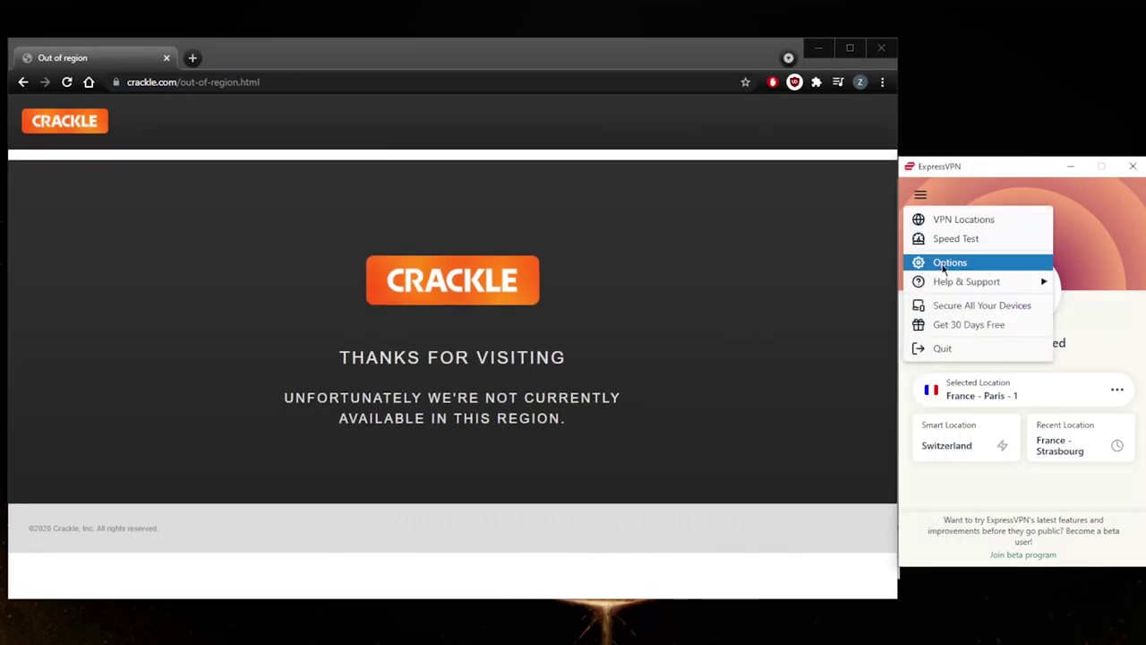
{"action": "left_click", "coordinate": [959, 221]}
{"action": "left_click", "coordinate": [655, 197]}
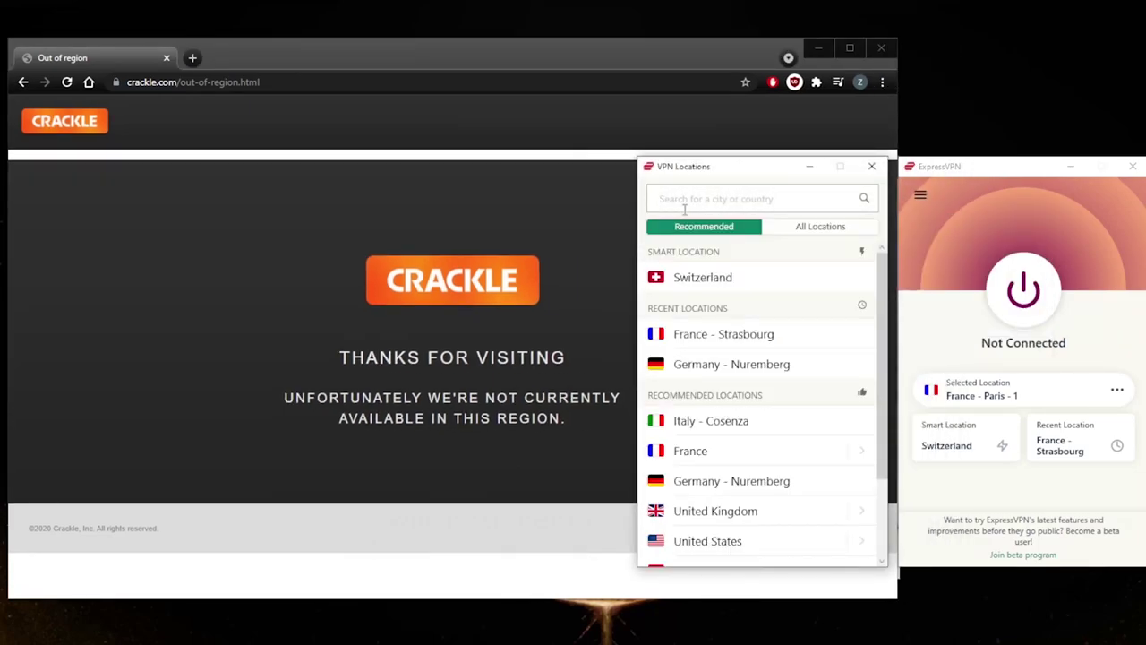
{"action": "left_click", "coordinate": [811, 235]}
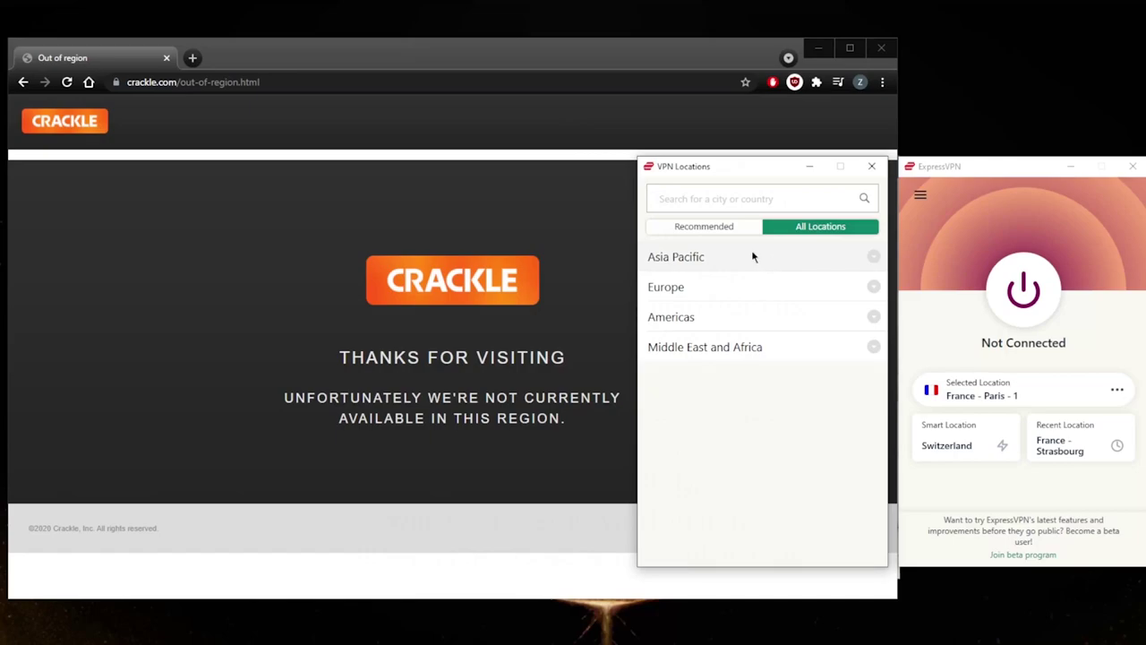
{"action": "left_click", "coordinate": [872, 317]}
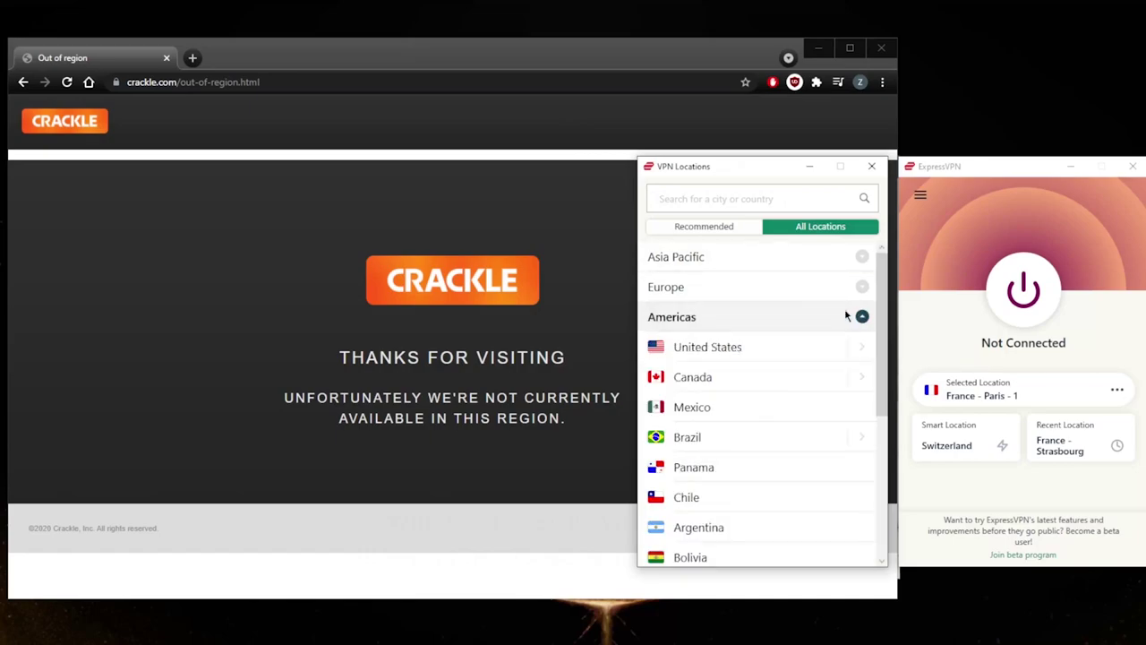
{"action": "left_click", "coordinate": [863, 349]}
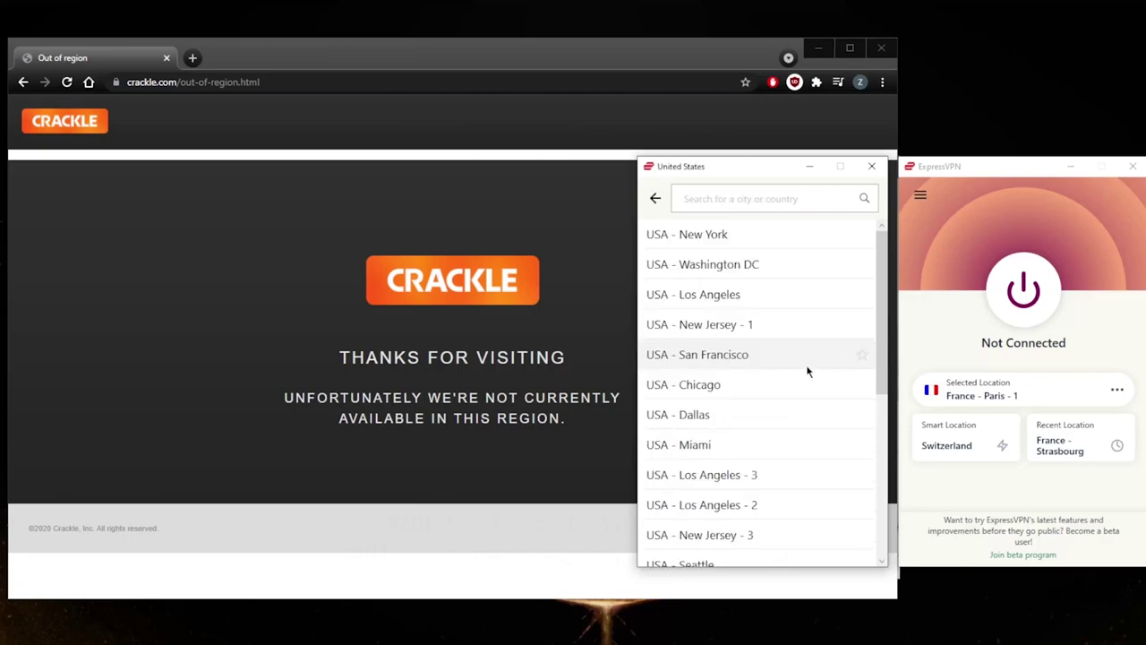
Connect ExpressVPN to the USA - New York location.
{"action": "scroll", "coordinate": [768, 398], "scroll_direction": "down", "scroll_amount": 1}
{"action": "scroll", "coordinate": [768, 399], "scroll_direction": "up", "scroll_amount": 1}
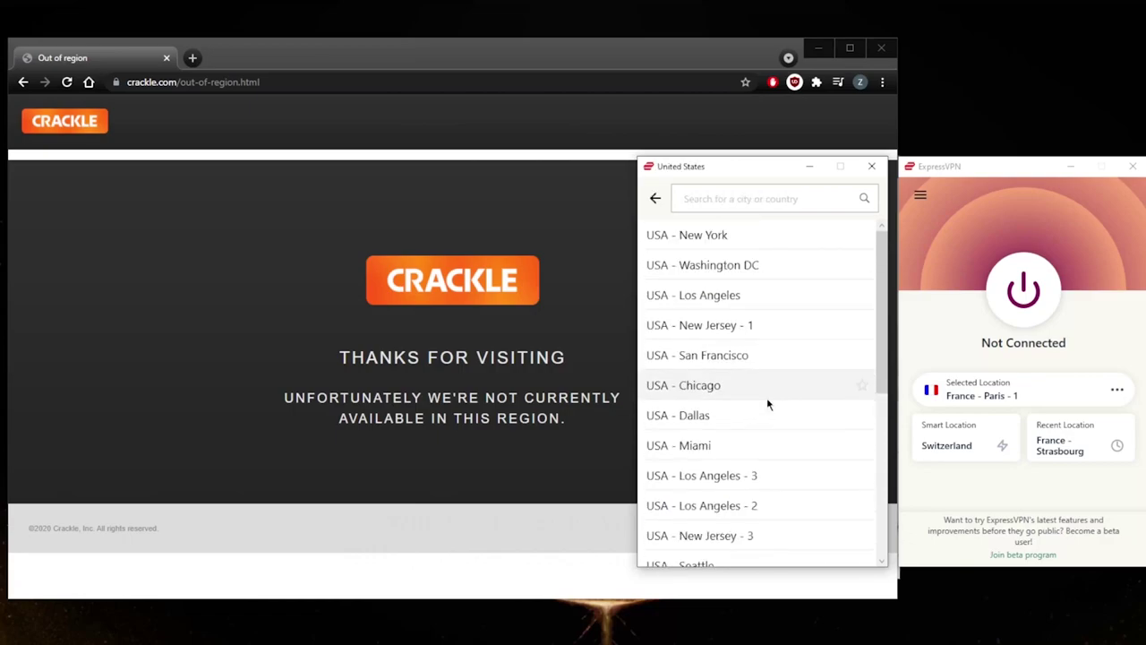
{"action": "left_click", "coordinate": [734, 237]}
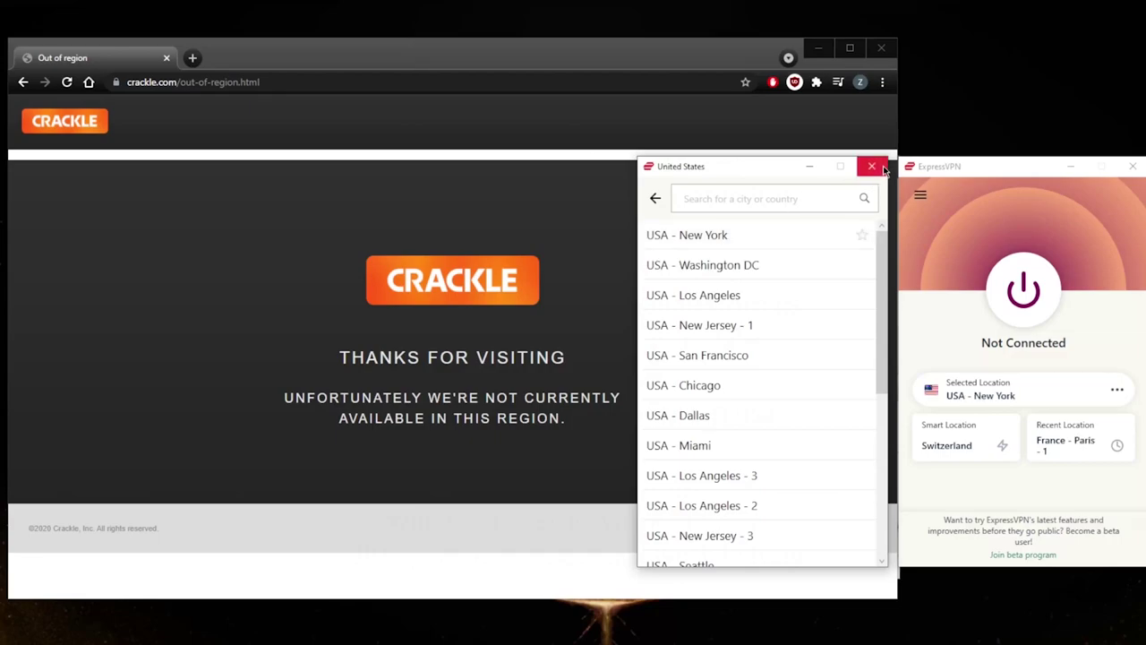
{"action": "left_click", "coordinate": [701, 237]}
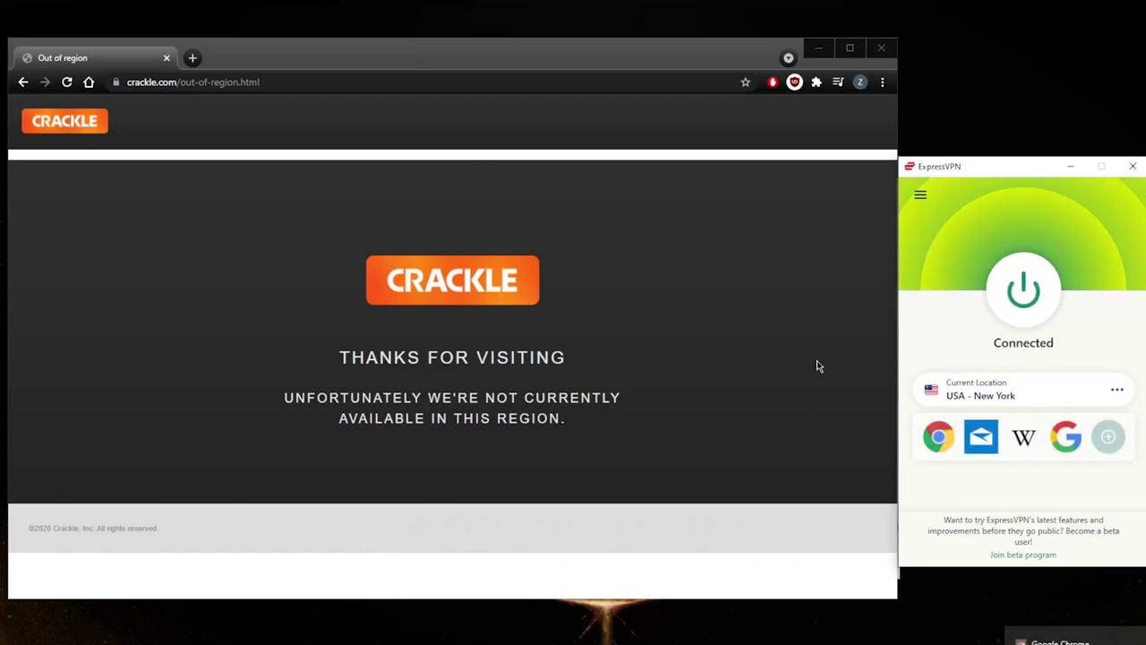
Load crackle.com in the browser without the out-of-region.html path and view the home page down to the Spotlight section.
{"action": "left_click", "coordinate": [650, 313]}
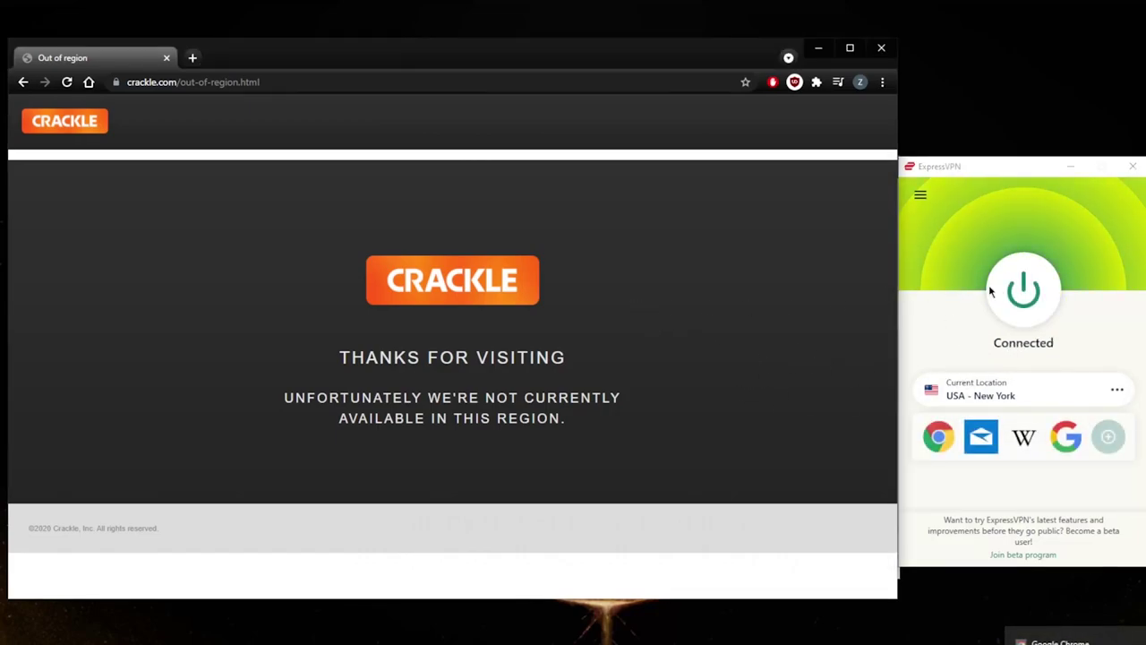
{"action": "left_click", "coordinate": [976, 170]}
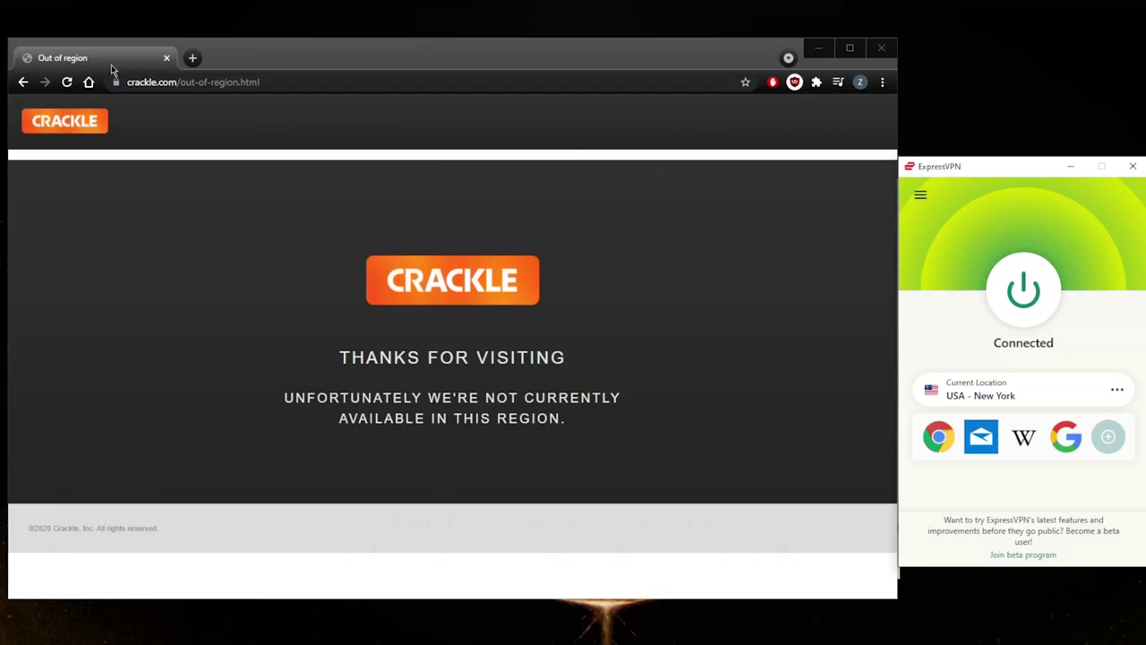
{"action": "left_click", "coordinate": [148, 146]}
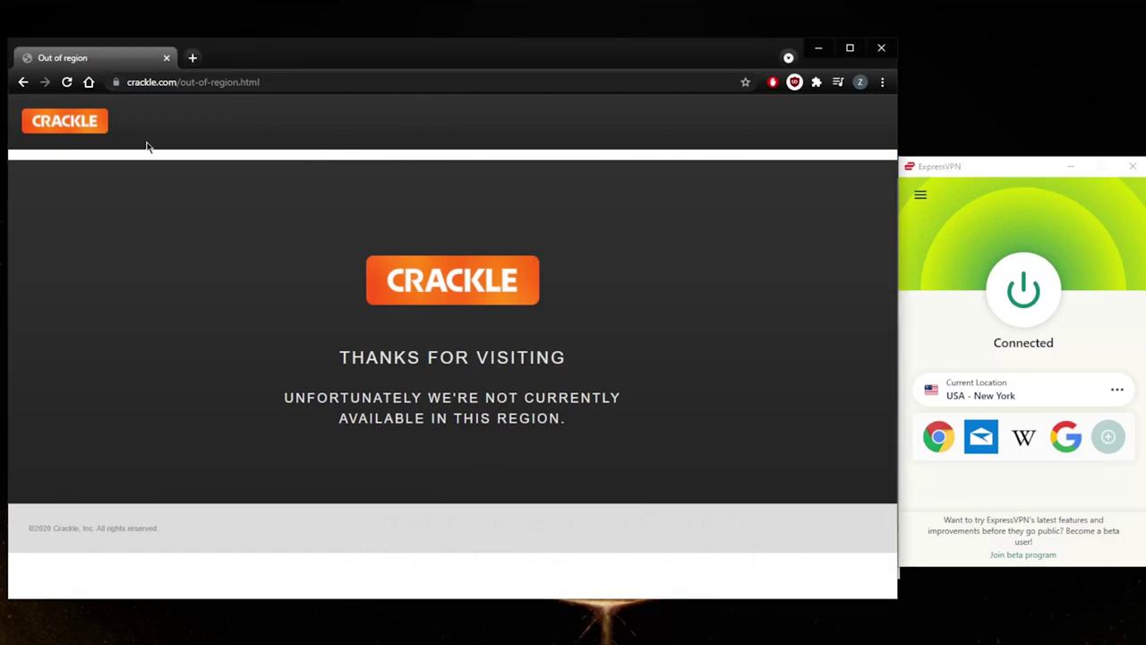
{"action": "left_click", "coordinate": [67, 81]}
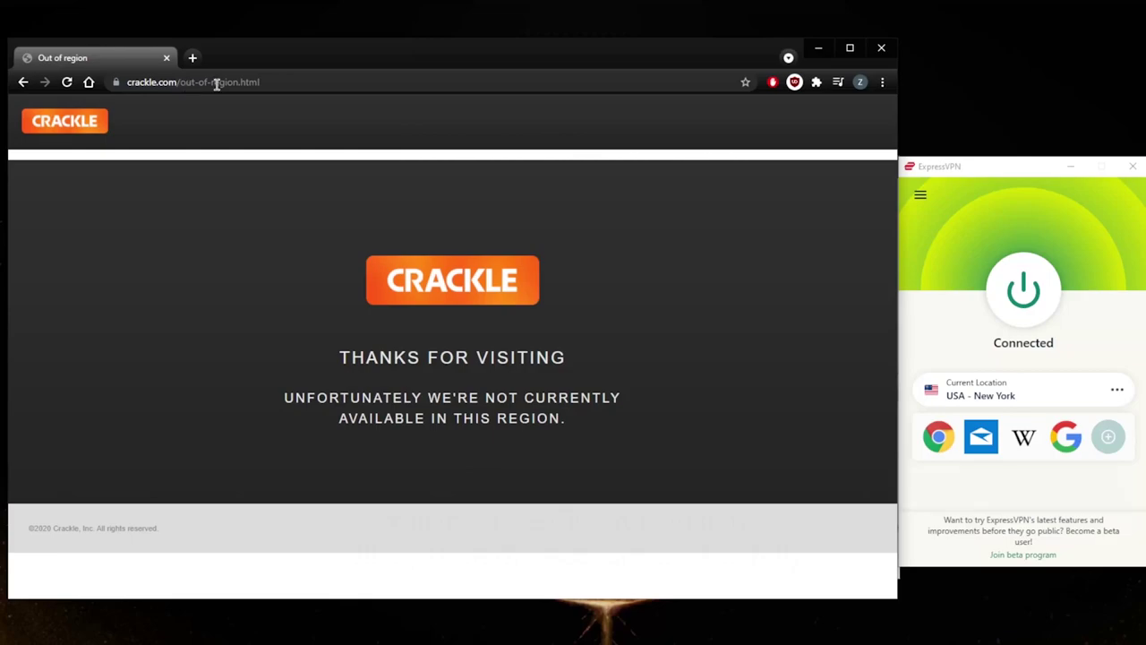
{"action": "left_click_drag", "start_coordinate": [259, 81], "coordinate": [176, 82]}
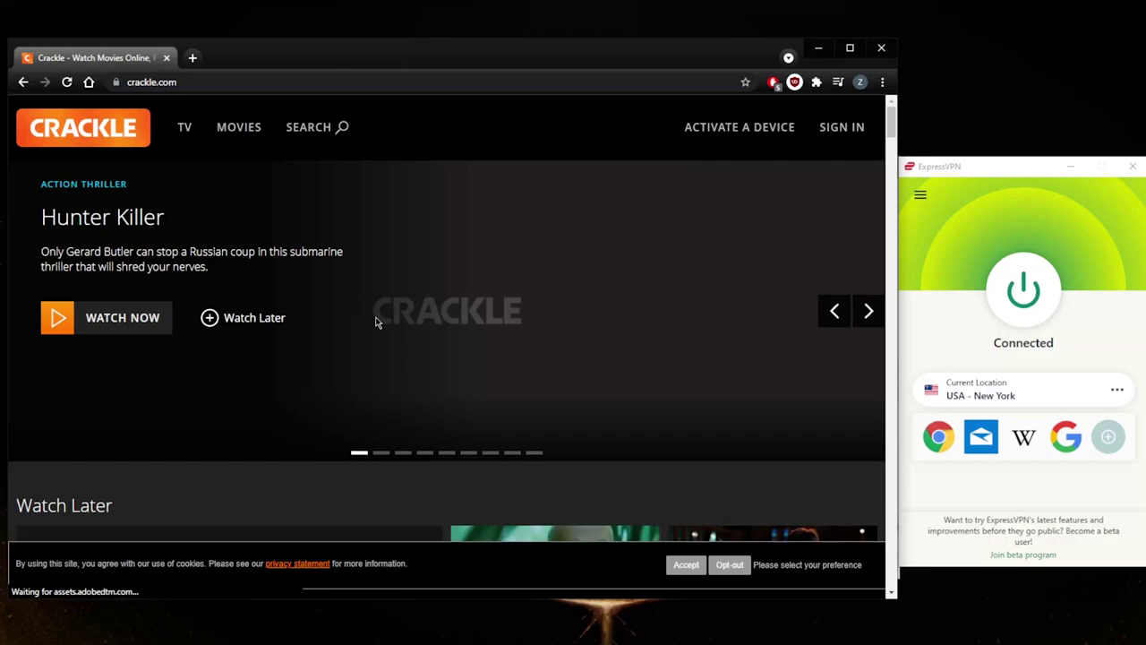
{"action": "scroll", "coordinate": [377, 324], "scroll_direction": "down", "scroll_amount": 4}
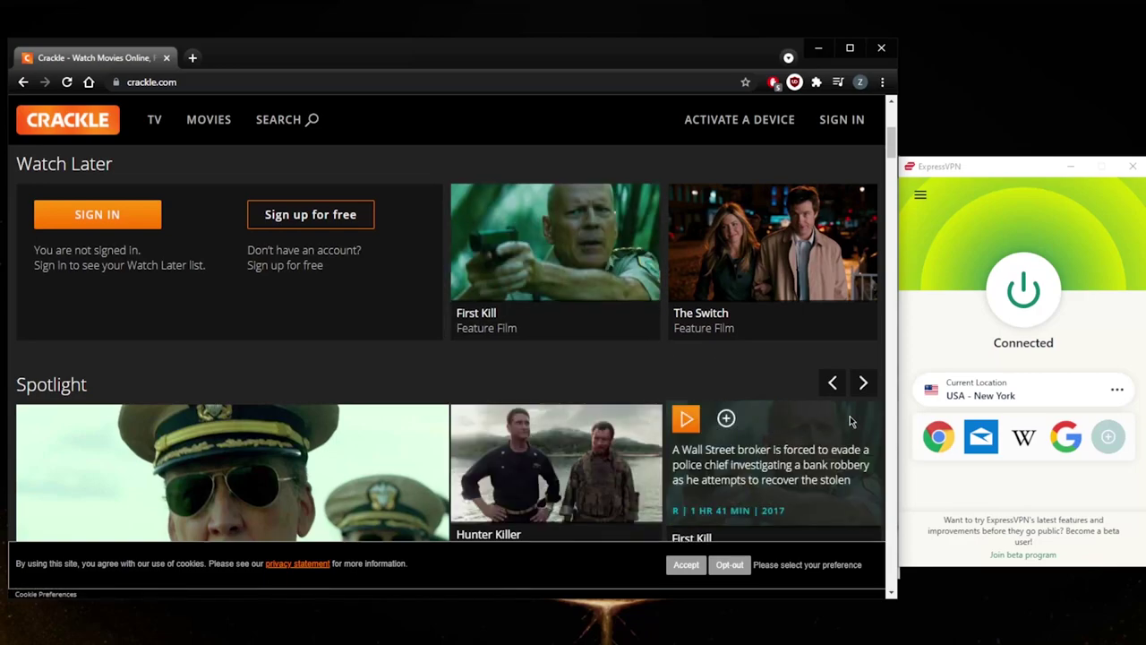
Bring the NordVPN window to the front and examine the server locations across its world map.
{"action": "left_click", "coordinate": [926, 322]}
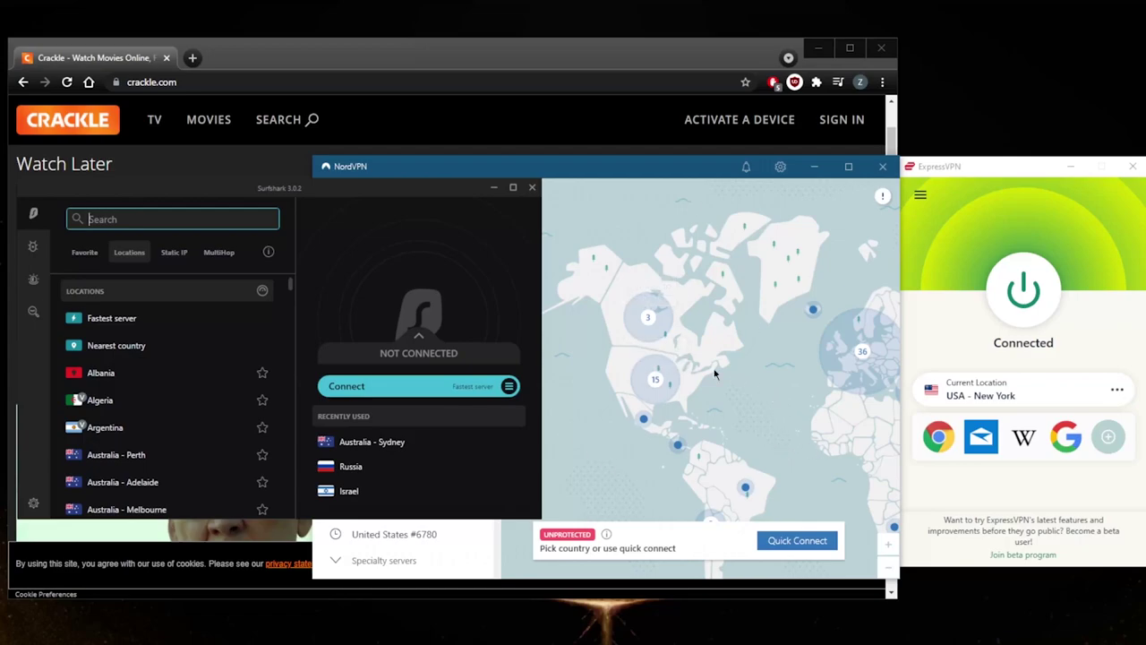
{"action": "left_click", "coordinate": [769, 436]}
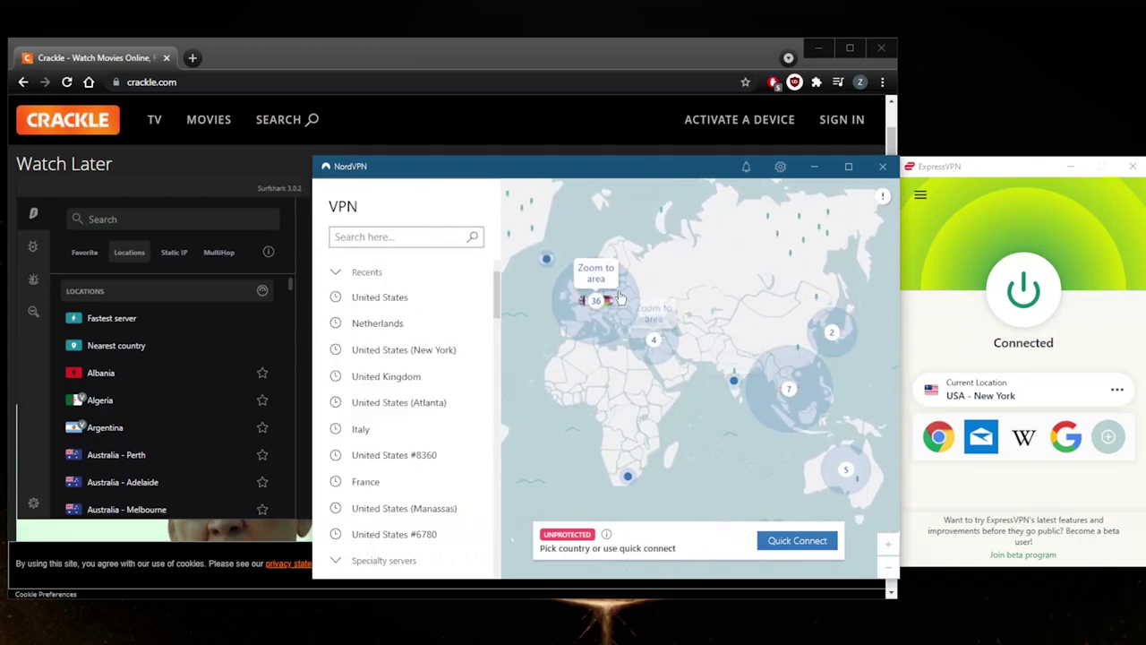
{"action": "left_click_drag", "start_coordinate": [658, 313], "coordinate": [878, 395]}
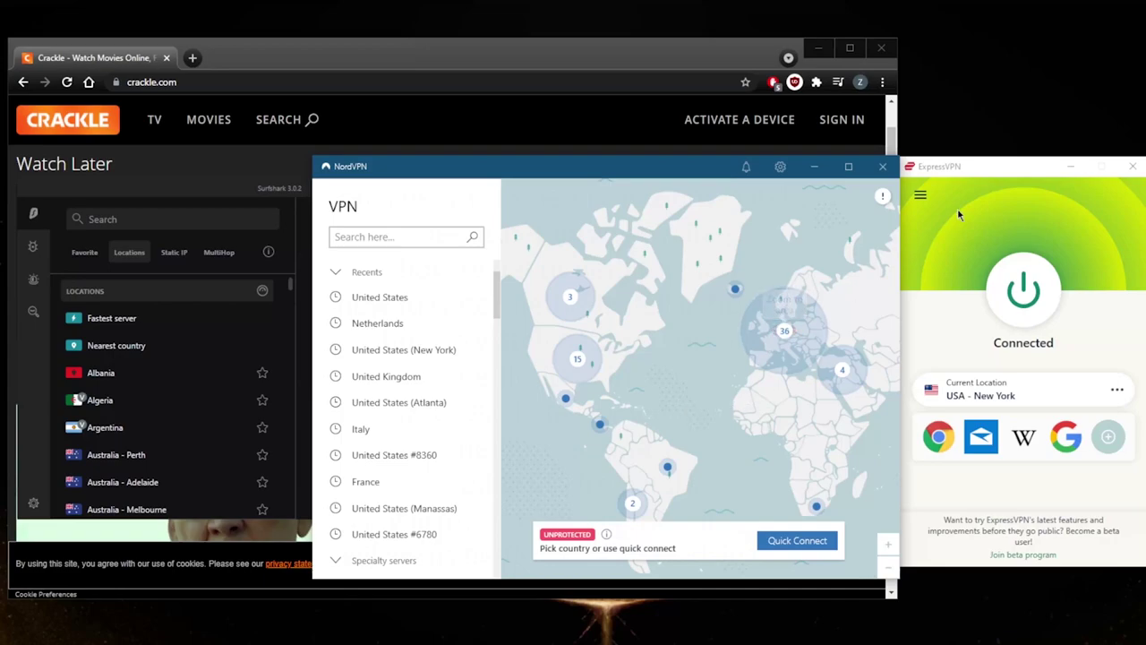
{"action": "left_click", "coordinate": [964, 180]}
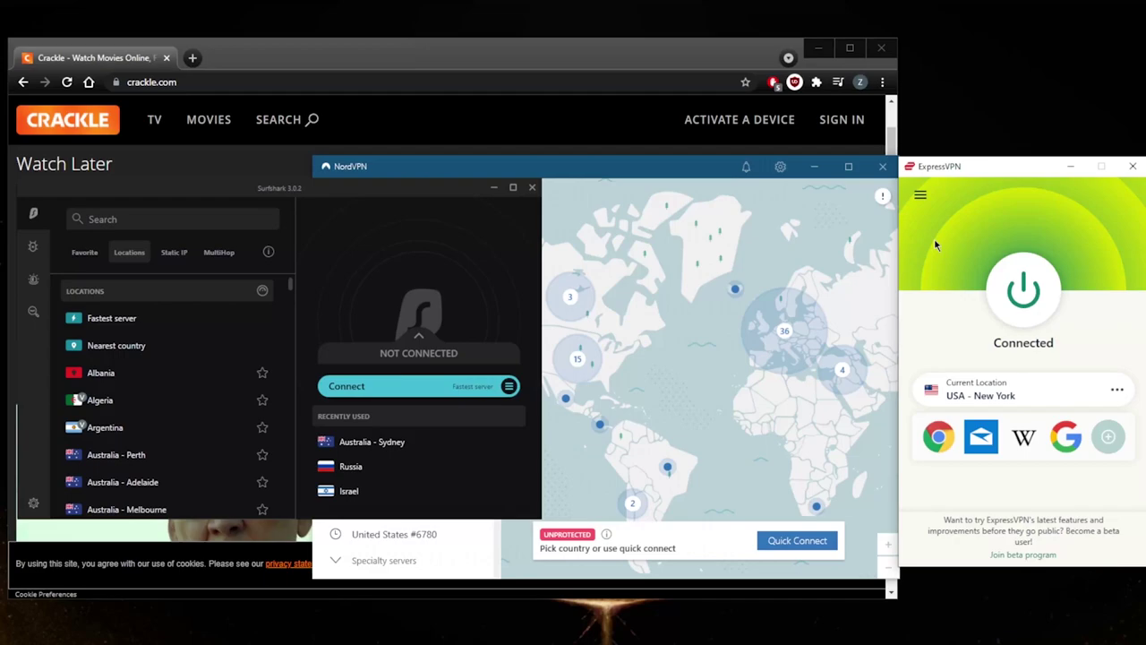
{"action": "left_click", "coordinate": [658, 170]}
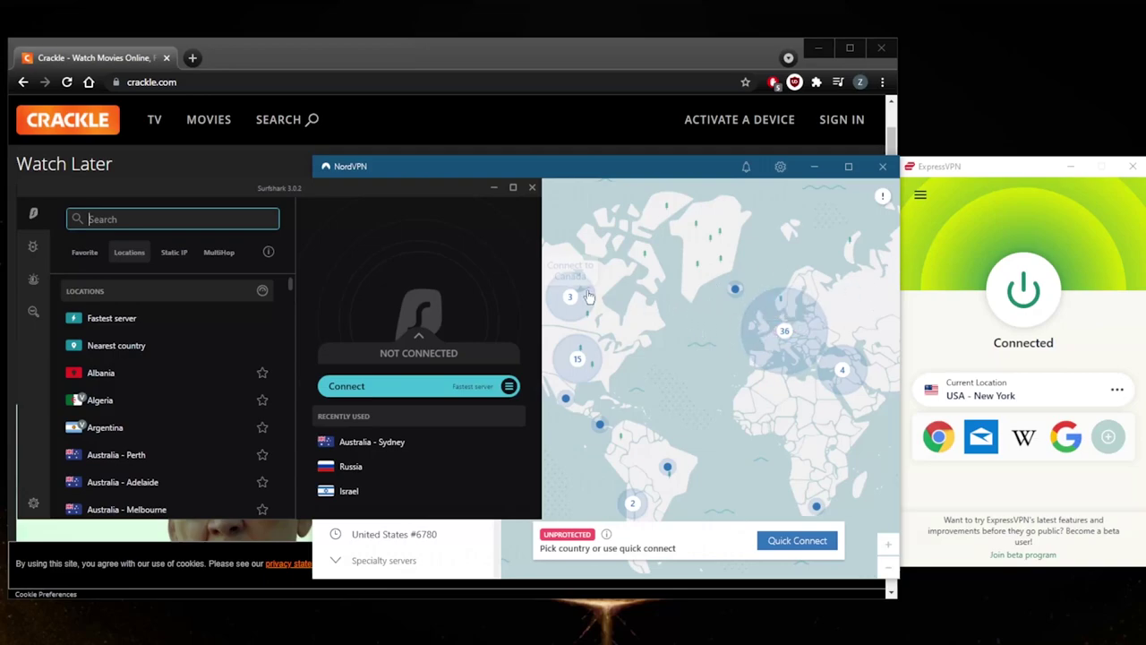
{"action": "left_click", "coordinate": [952, 227]}
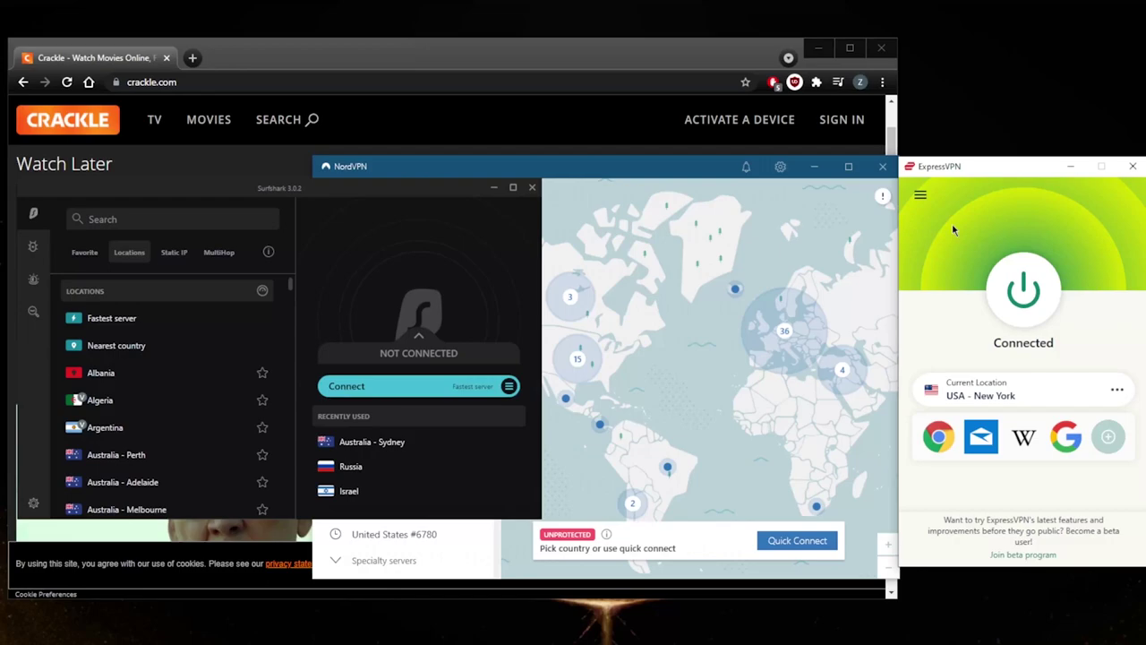
{"action": "left_click", "coordinate": [614, 177]}
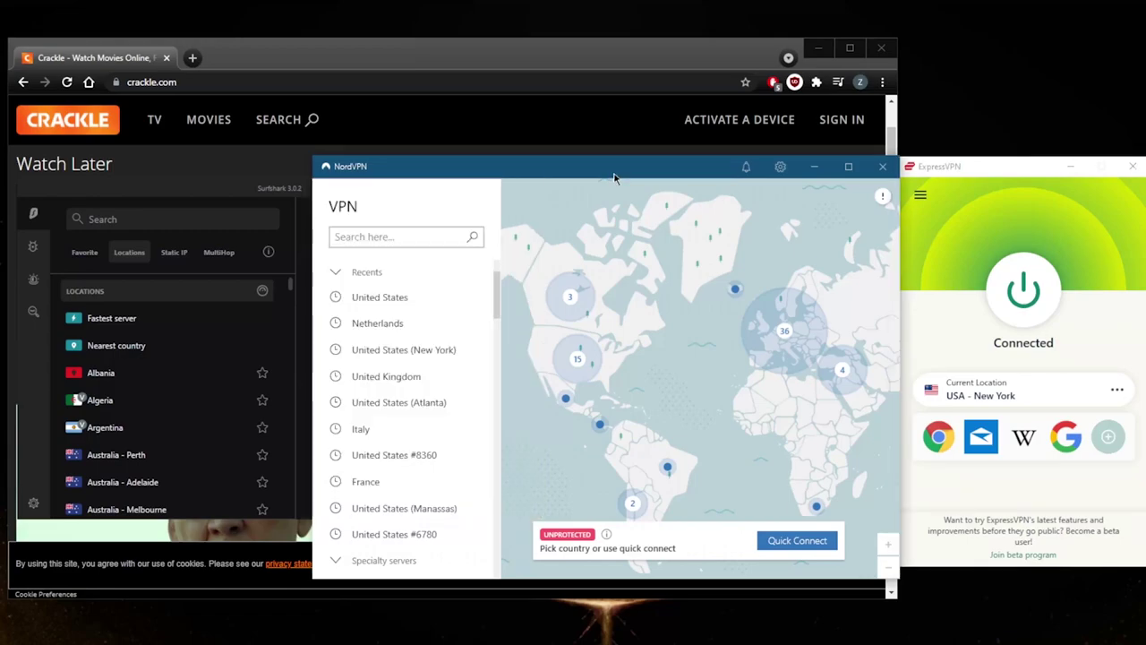
{"action": "left_click", "coordinate": [276, 197]}
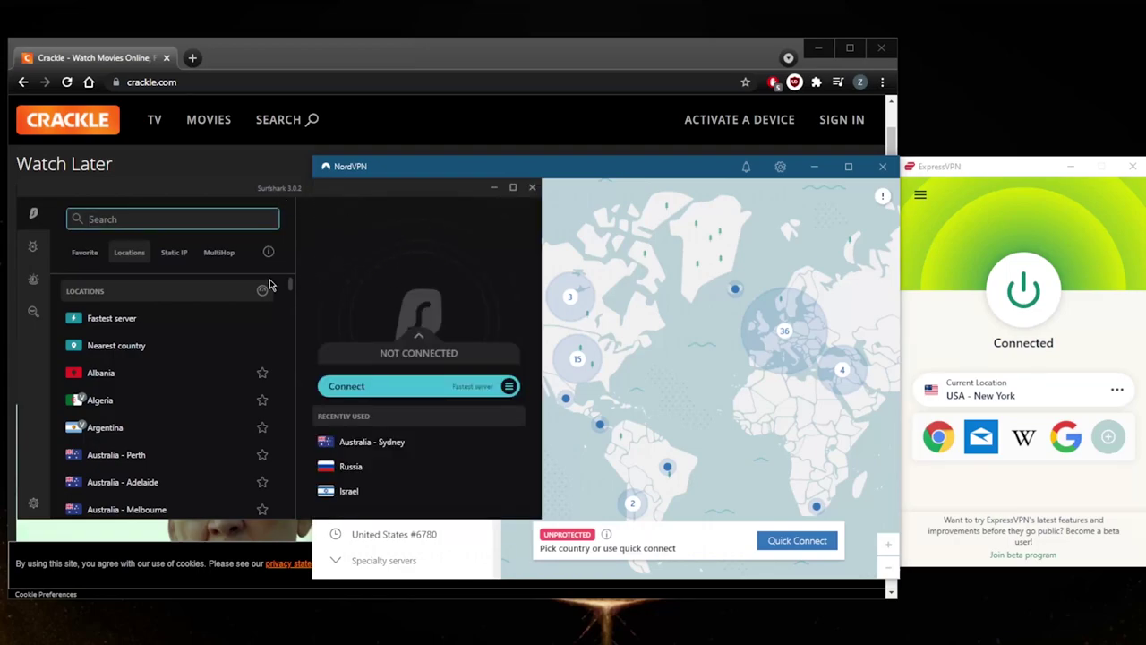
{"action": "left_click", "coordinate": [960, 170]}
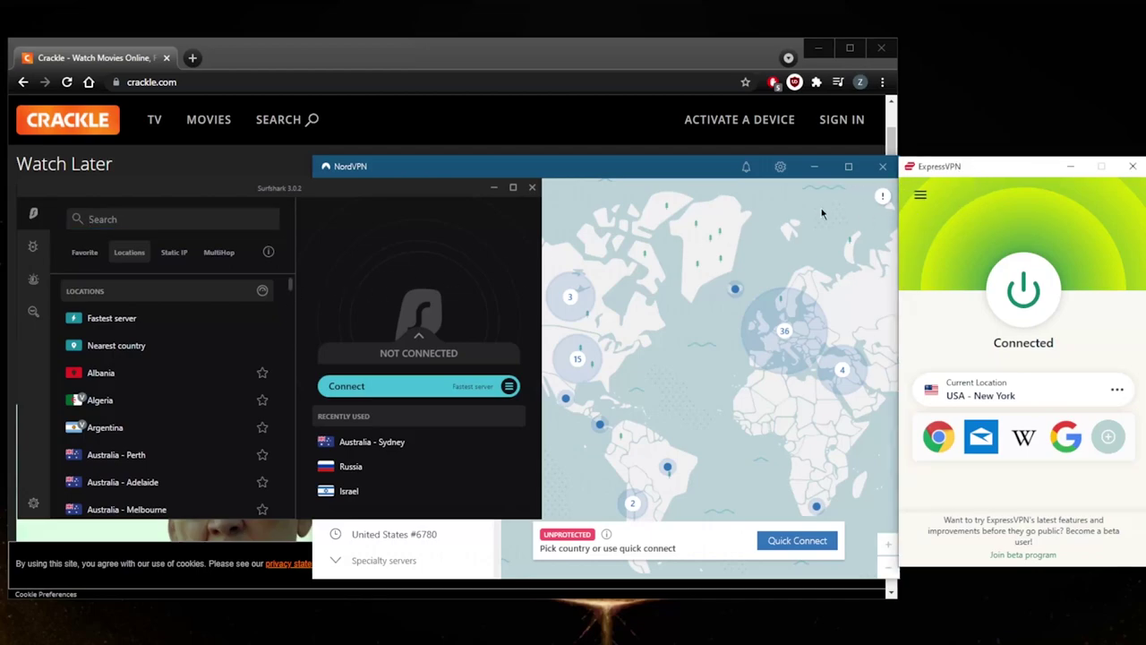
{"action": "left_click", "coordinate": [662, 170]}
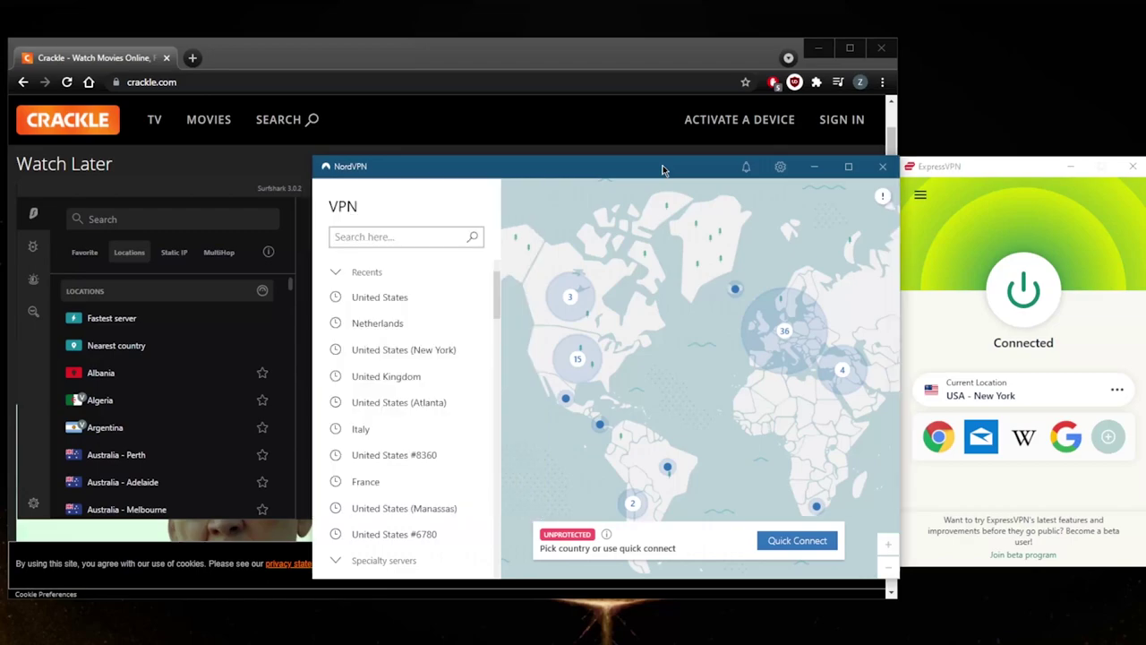
{"action": "left_click", "coordinate": [293, 194]}
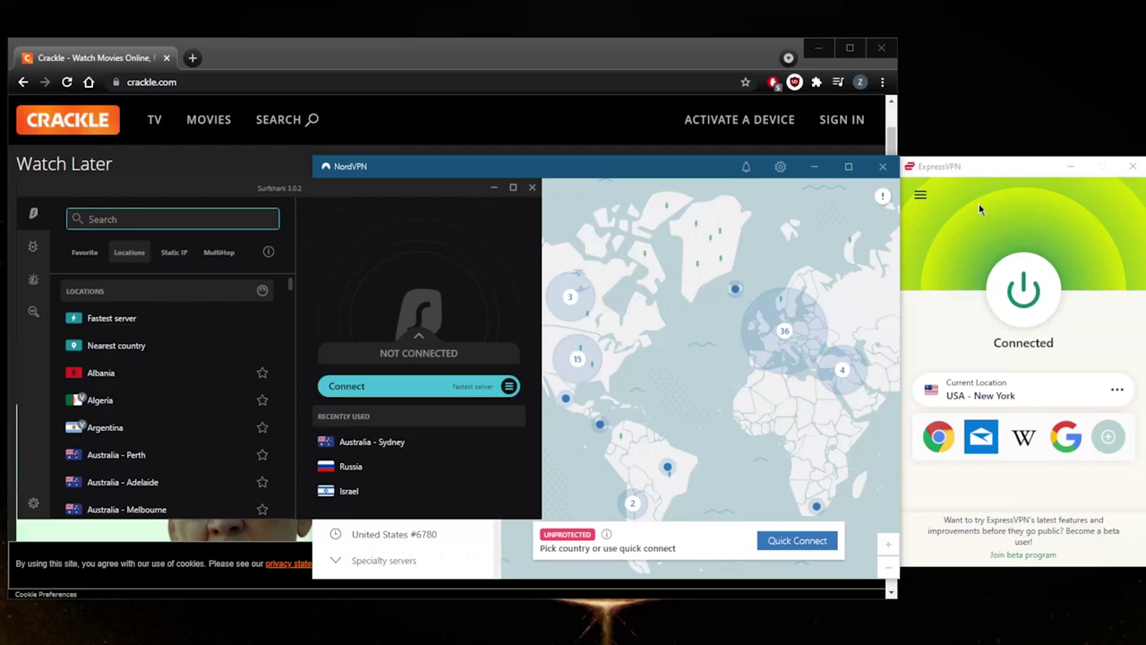
{"action": "left_click", "coordinate": [967, 176]}
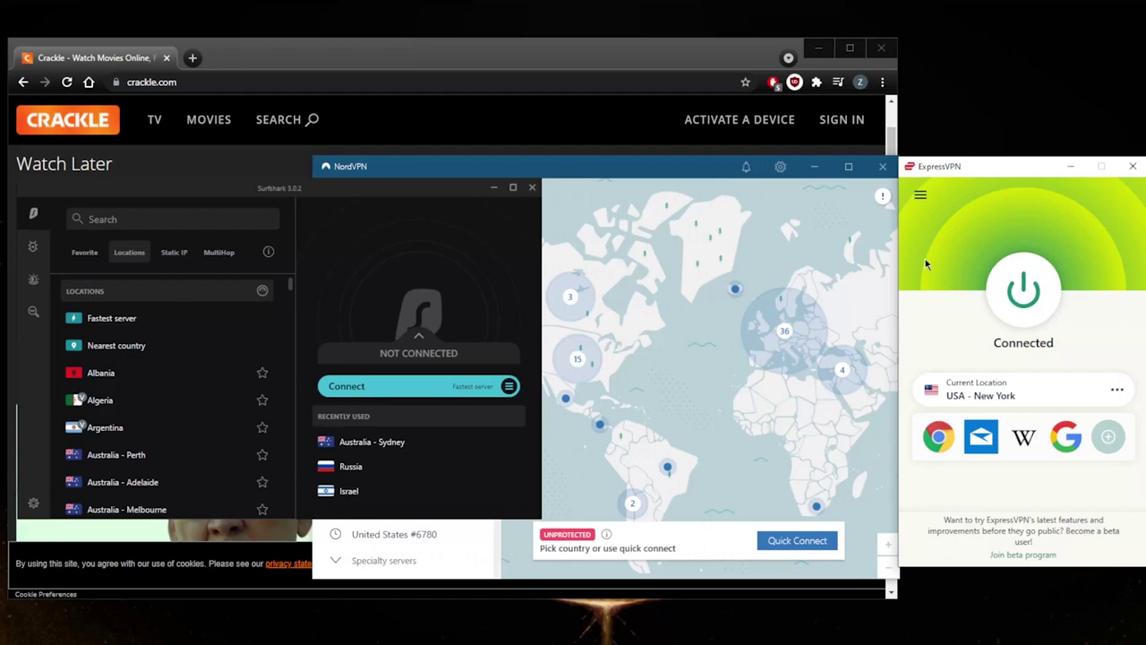
Review ExpressVPN's protocol choices and its general startup, network lock and split tunneling options, and close the options without changes.
{"action": "left_click", "coordinate": [920, 195]}
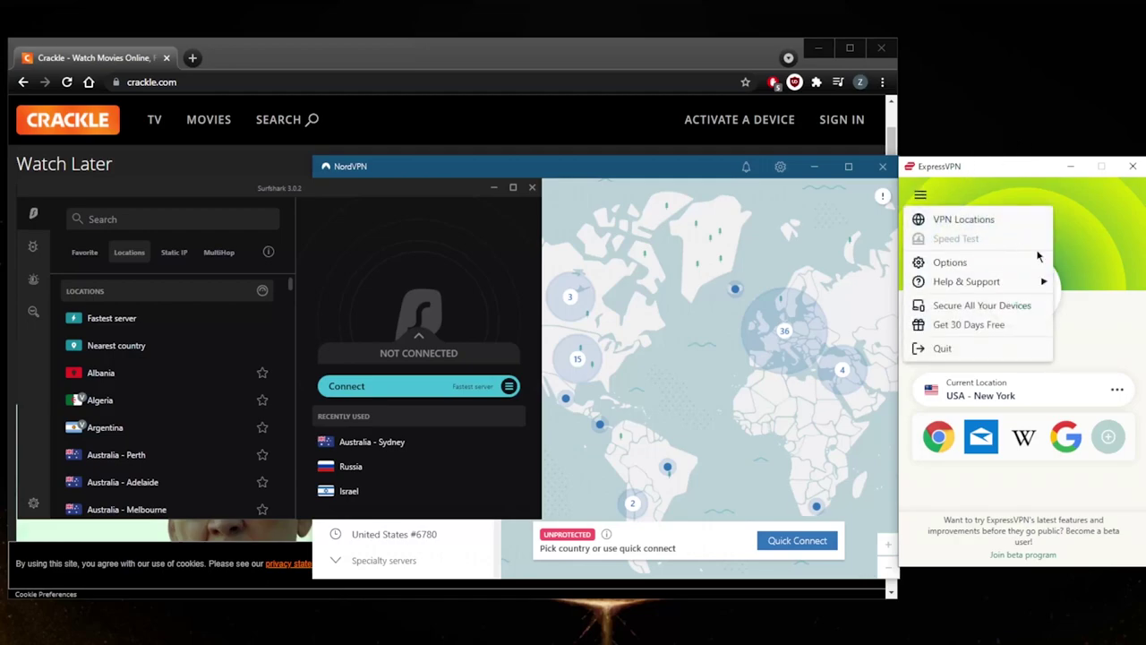
{"action": "left_click", "coordinate": [1014, 264]}
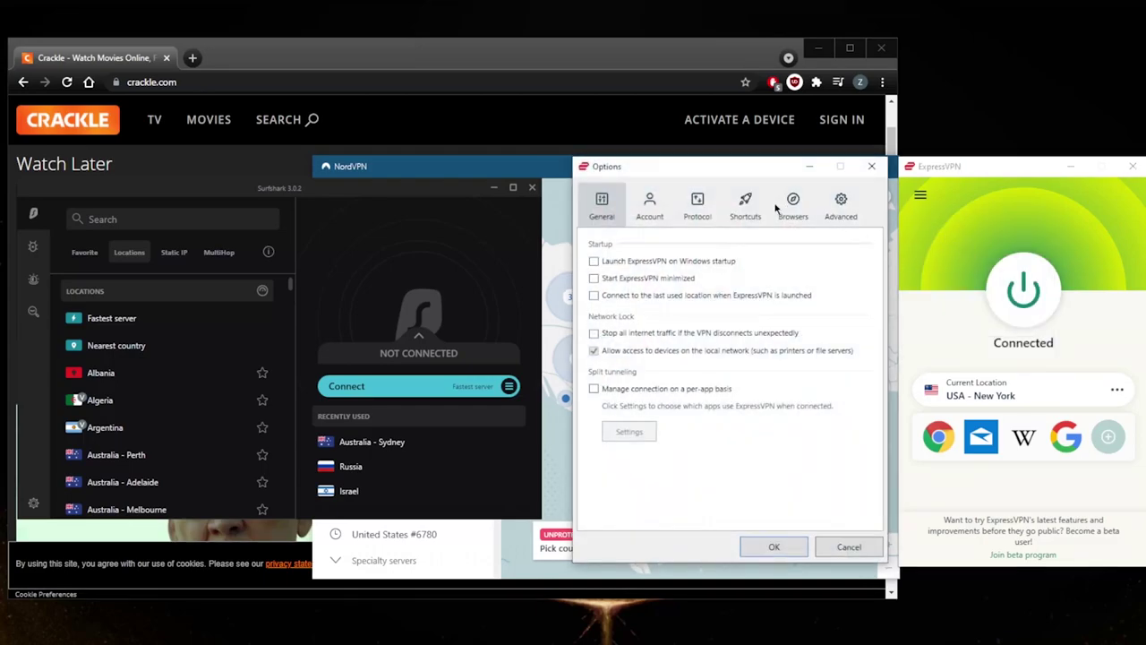
{"action": "left_click", "coordinate": [706, 203]}
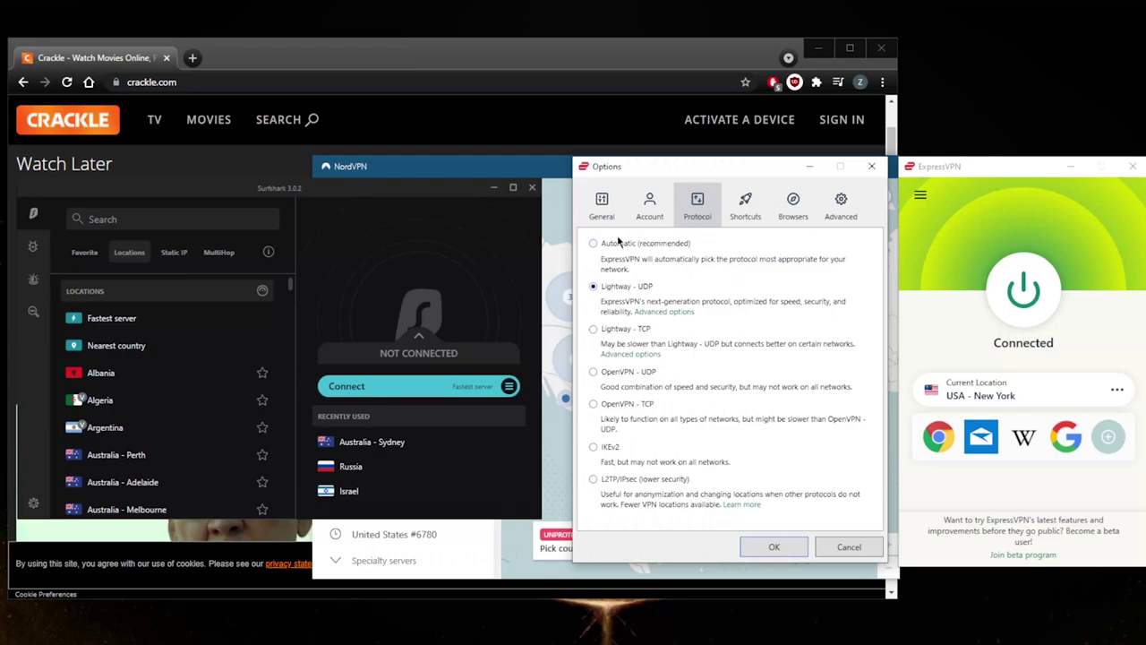
{"action": "left_click", "coordinate": [601, 203]}
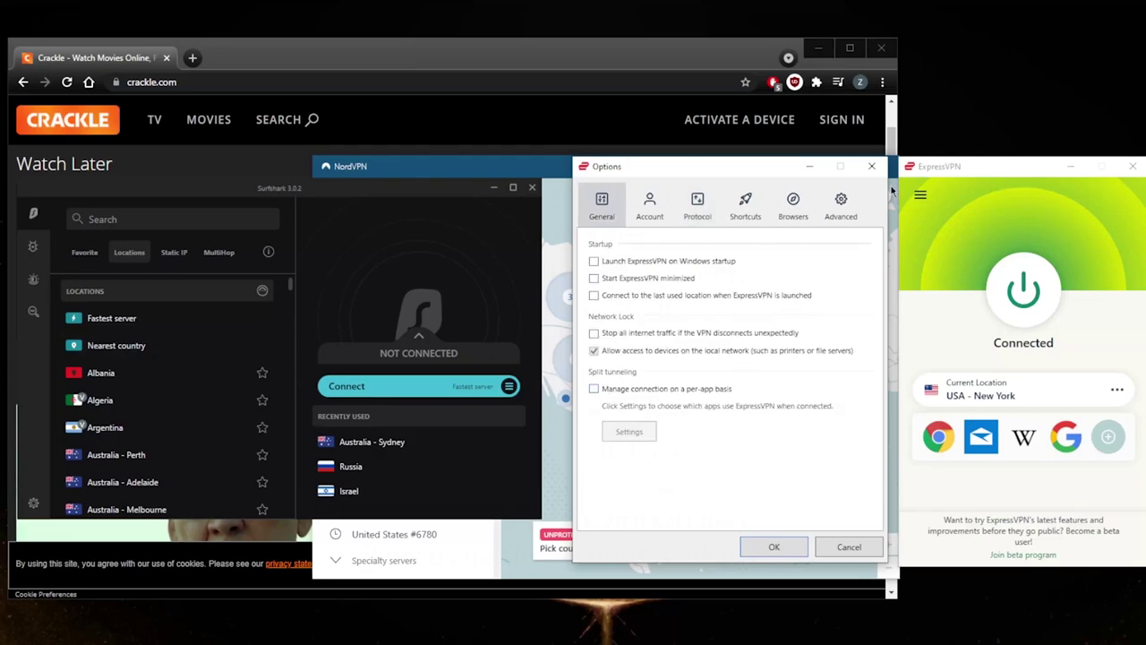
{"action": "left_click", "coordinate": [872, 167]}
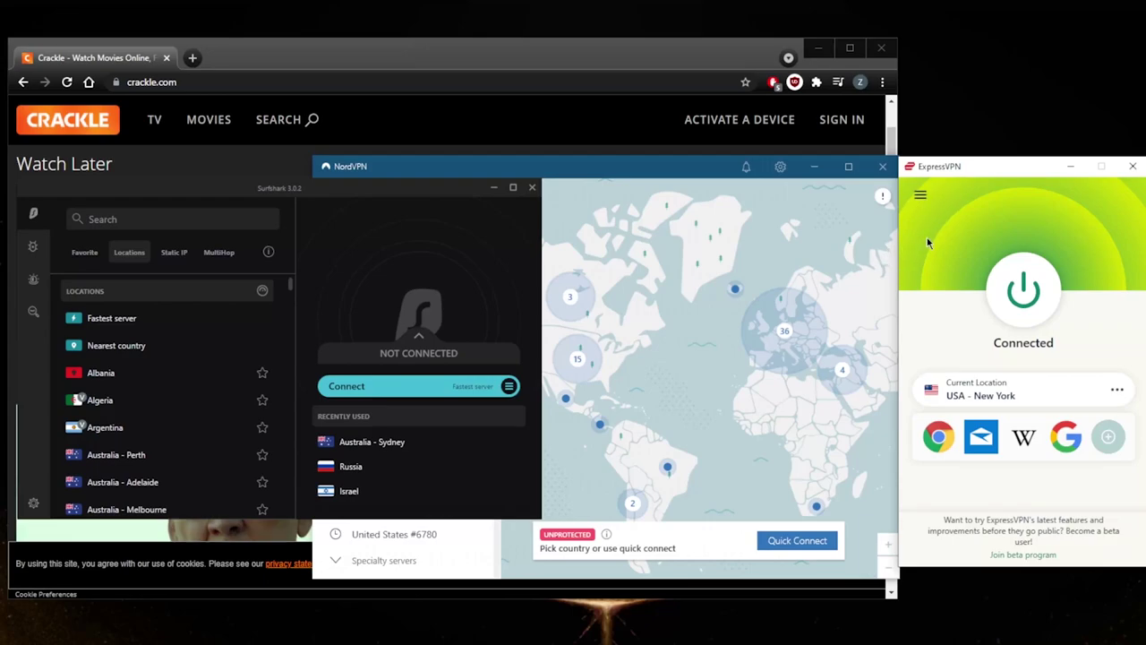
Bring the NordVPN window to the front to view its server list and map, and return to the Surfshark window.
{"action": "left_click", "coordinate": [678, 178]}
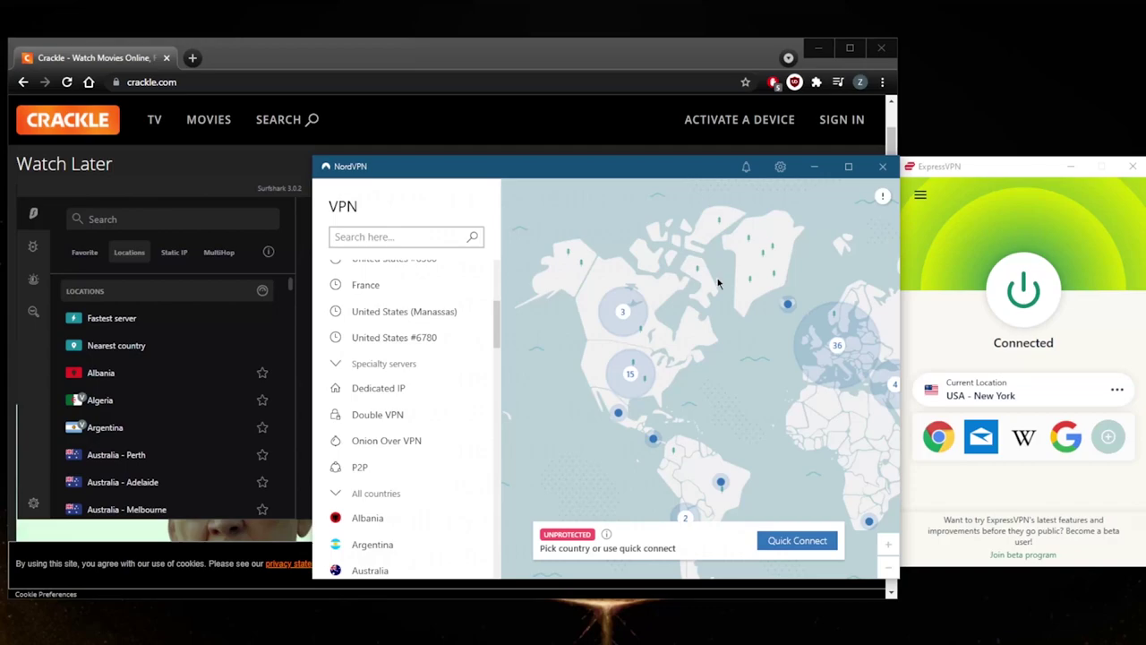
{"action": "left_click", "coordinate": [305, 199]}
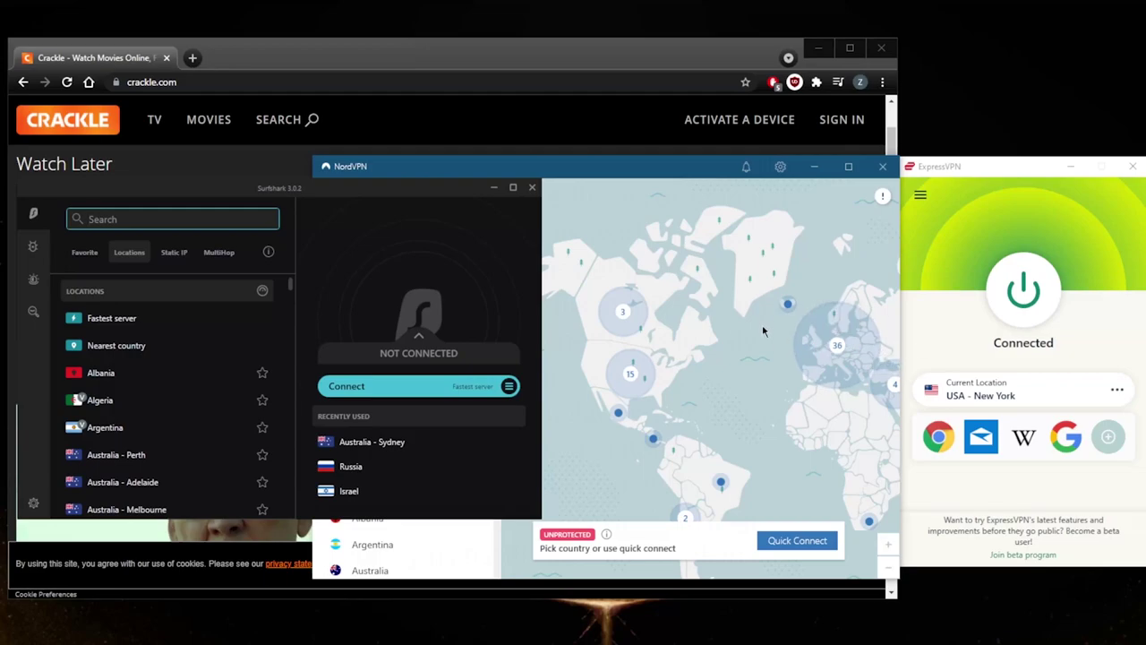
Load expressvpn.com in a new browser tab.
{"action": "left_click", "coordinate": [192, 58]}
{"action": "type", "text": "expressvpn.com"}
{"action": "key", "text": "Return"}
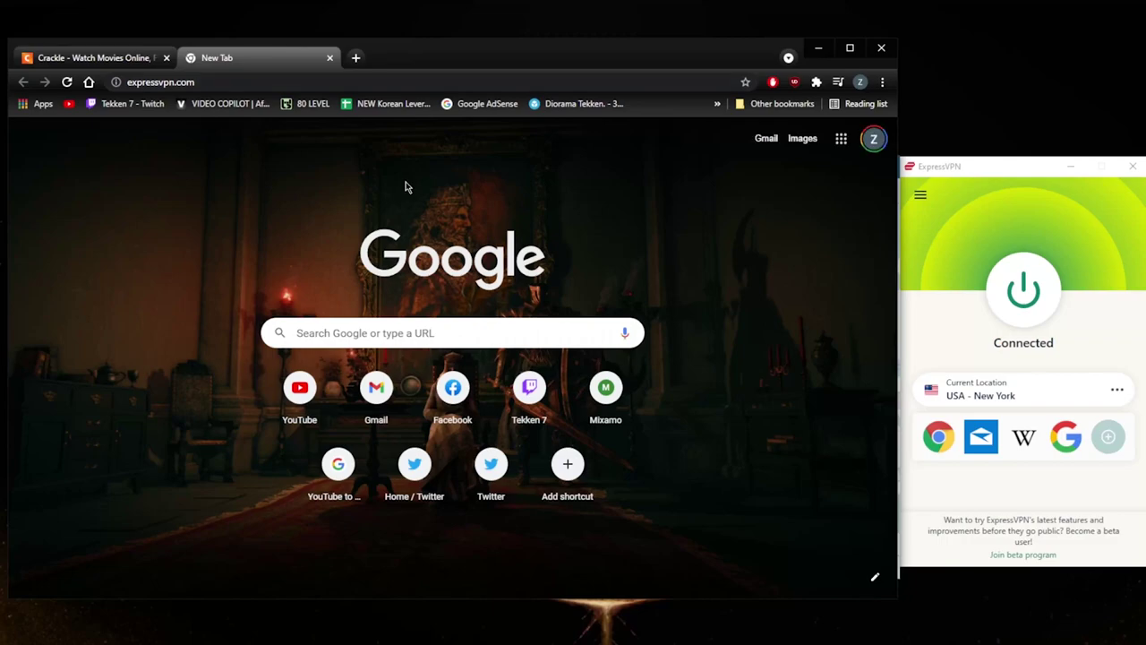